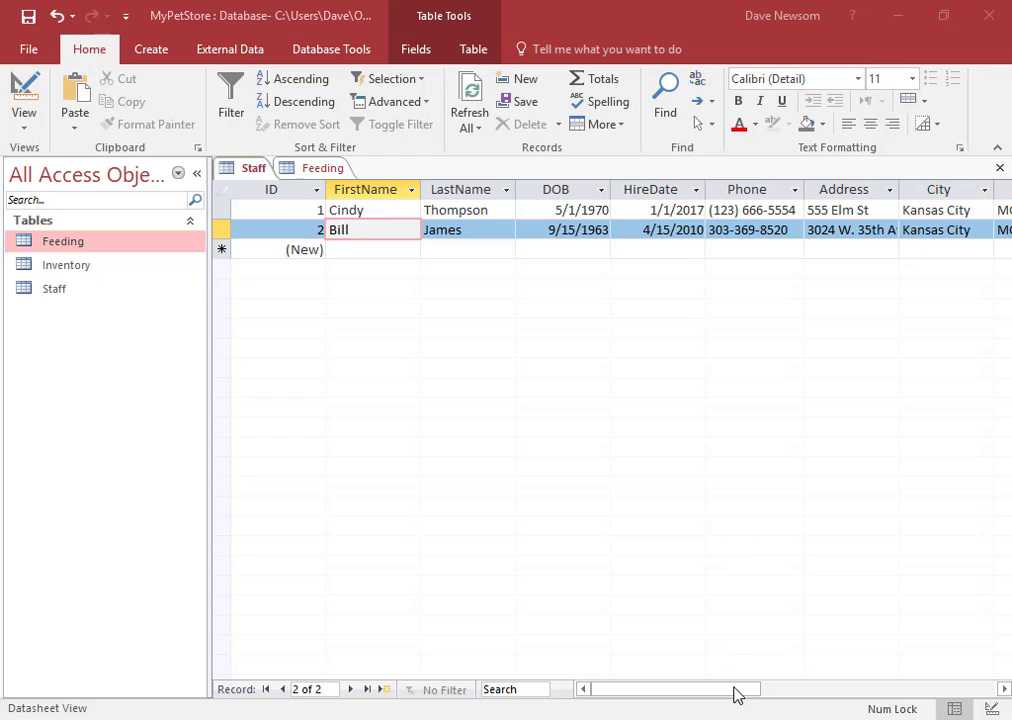
Strip the brackets, space and dash from the first staff member's phone number
left_click_drag(736, 690, 707, 689)
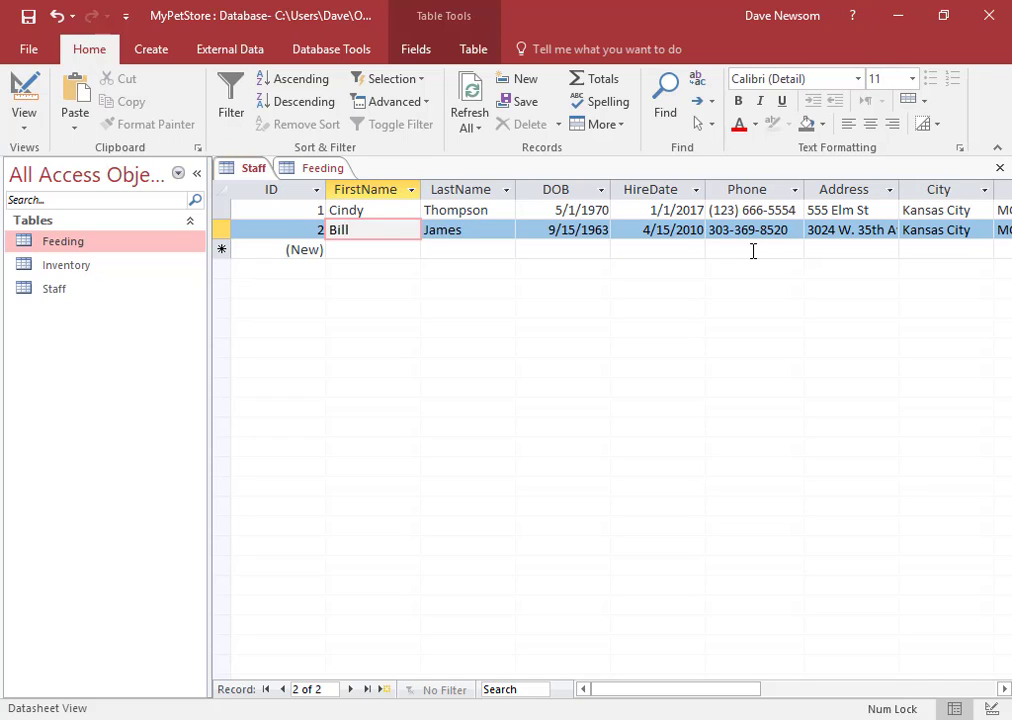
left_click(745, 209)
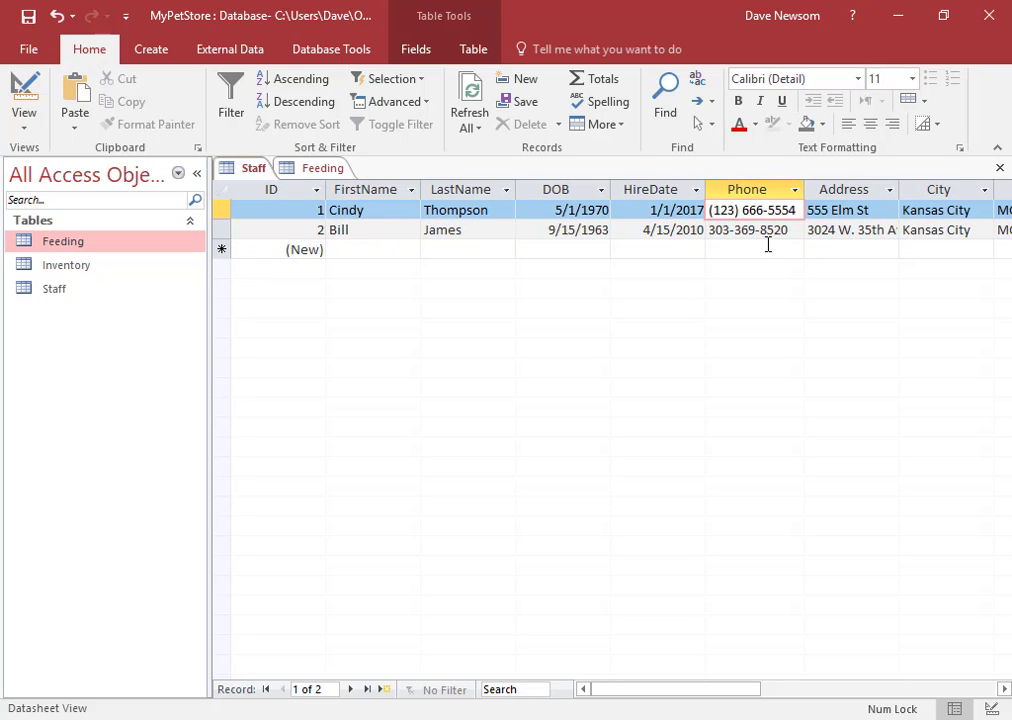
key("BackSpace")
key("BackSpace")
key("Left")
key("Left")
key("Left")
key("BackSpace")
key("Right")
key("Right")
key("Right")
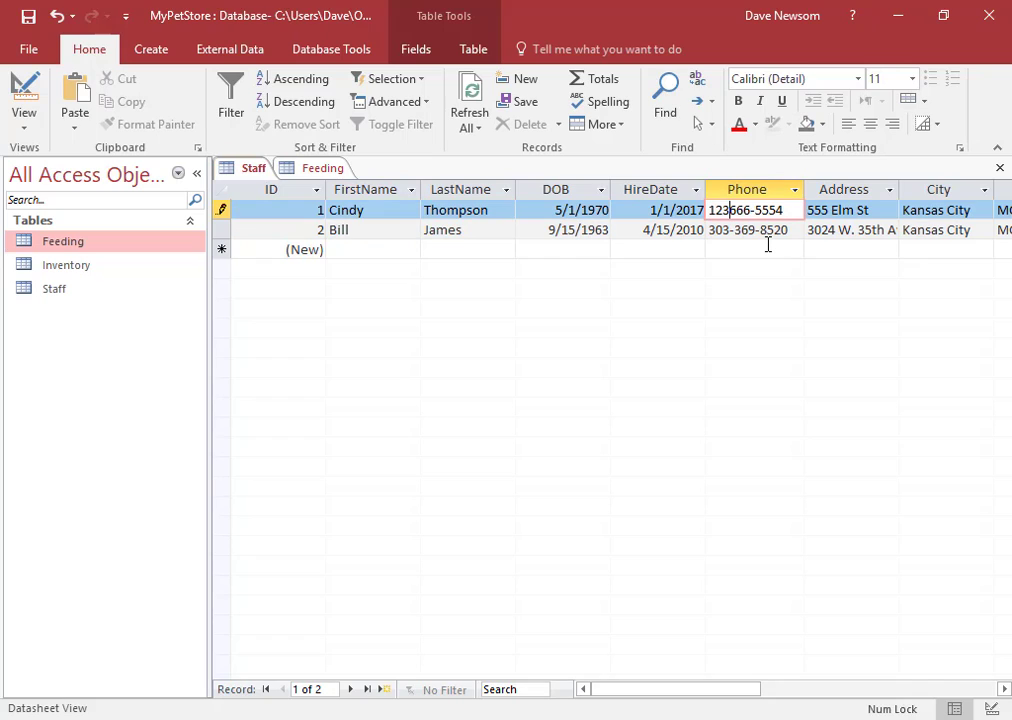
key("Right")
key("Right")
key("Right")
key("Right")
key("BackSpace")
Remove both dashes from the second staff member's phone number, leaving digits only
left_click(763, 232)
key("BackSpace")
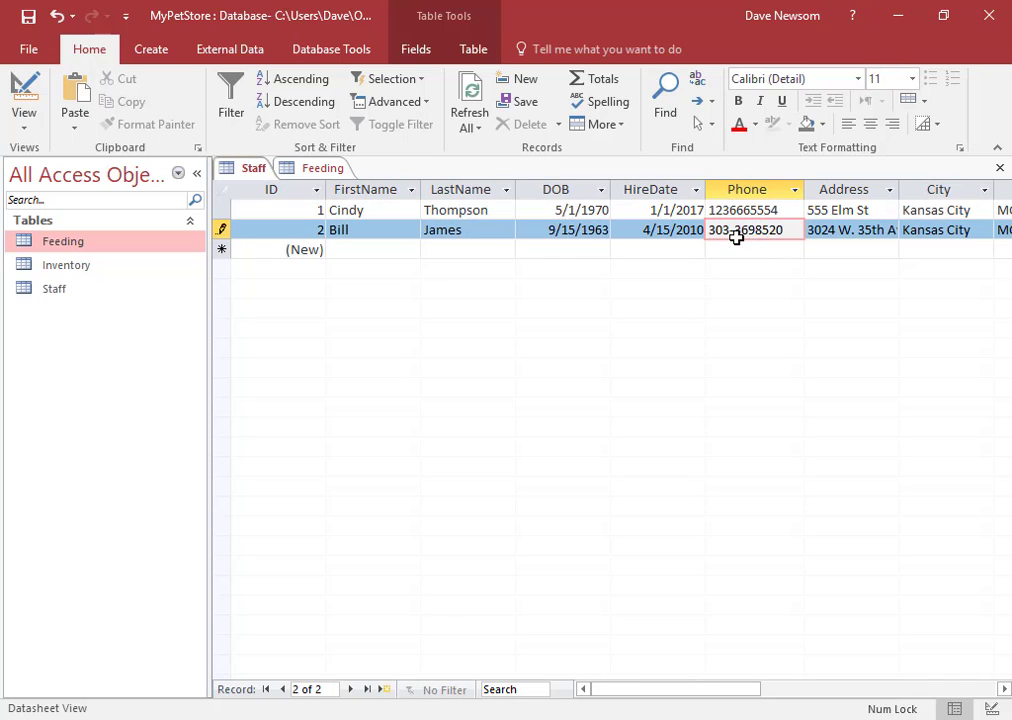
left_click(735, 232)
key("BackSpace")
left_click(671, 230)
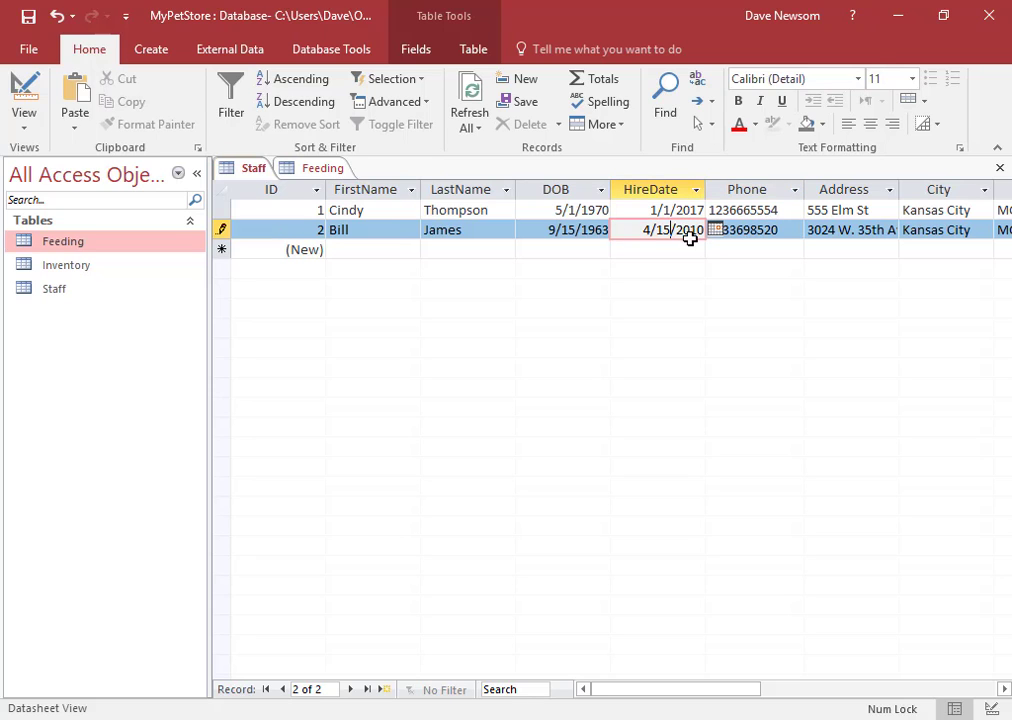
Switch the Staff table to Design View and change the Phone field size from 14 to 10
left_click(21, 133)
left_click(61, 203)
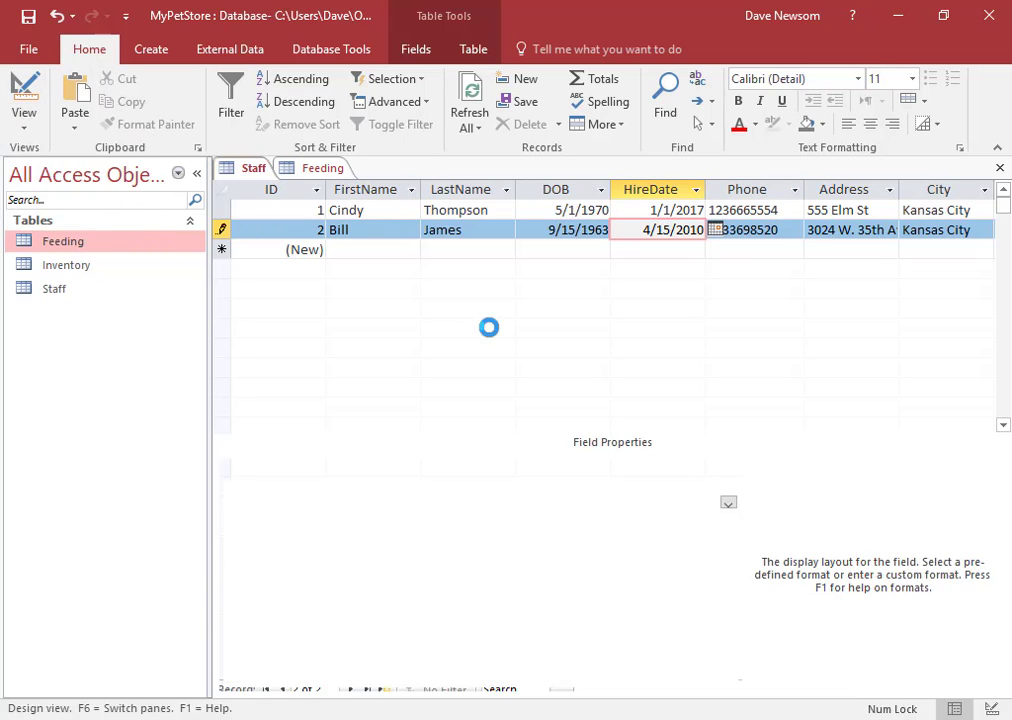
scroll(289, 348, "down", 1)
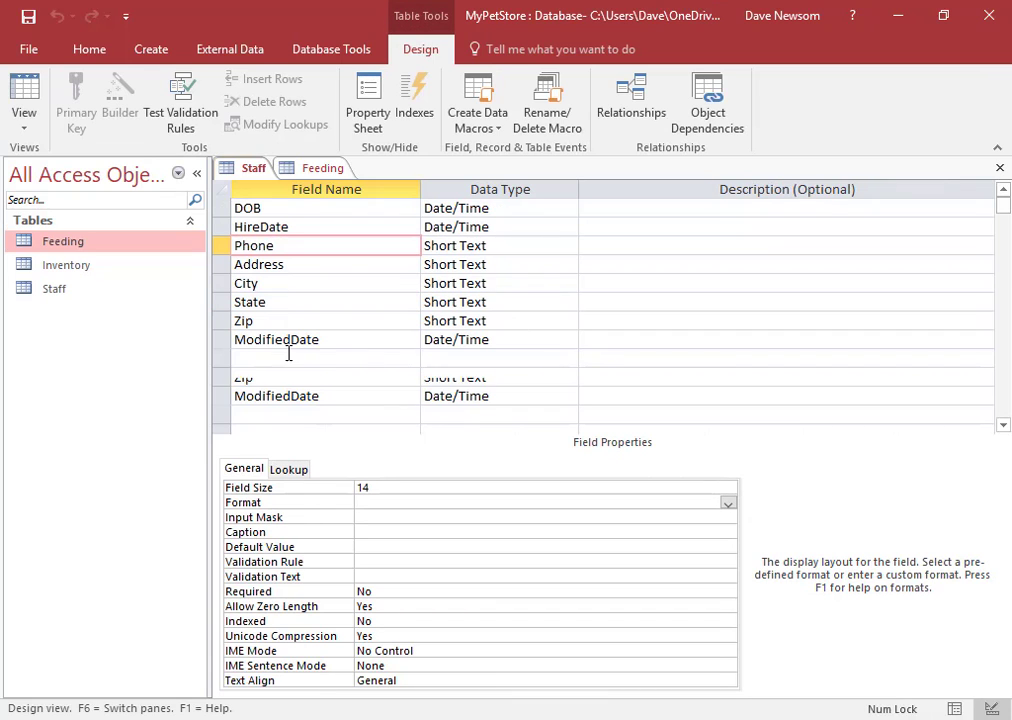
left_click(296, 242)
left_click(296, 241)
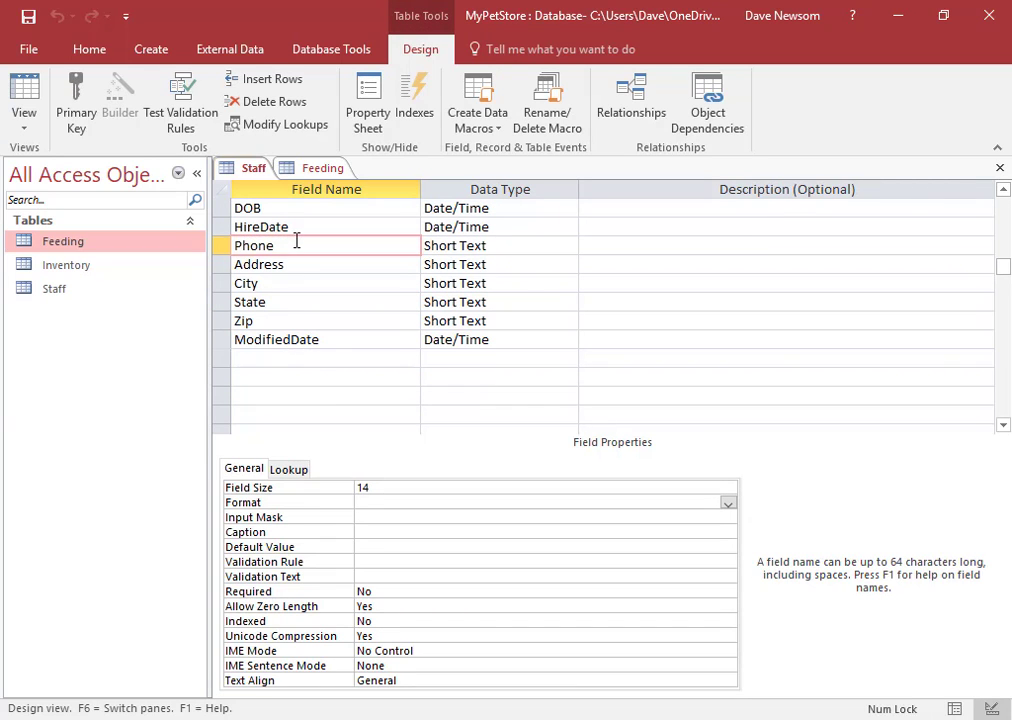
key("Tab")
left_click(376, 488)
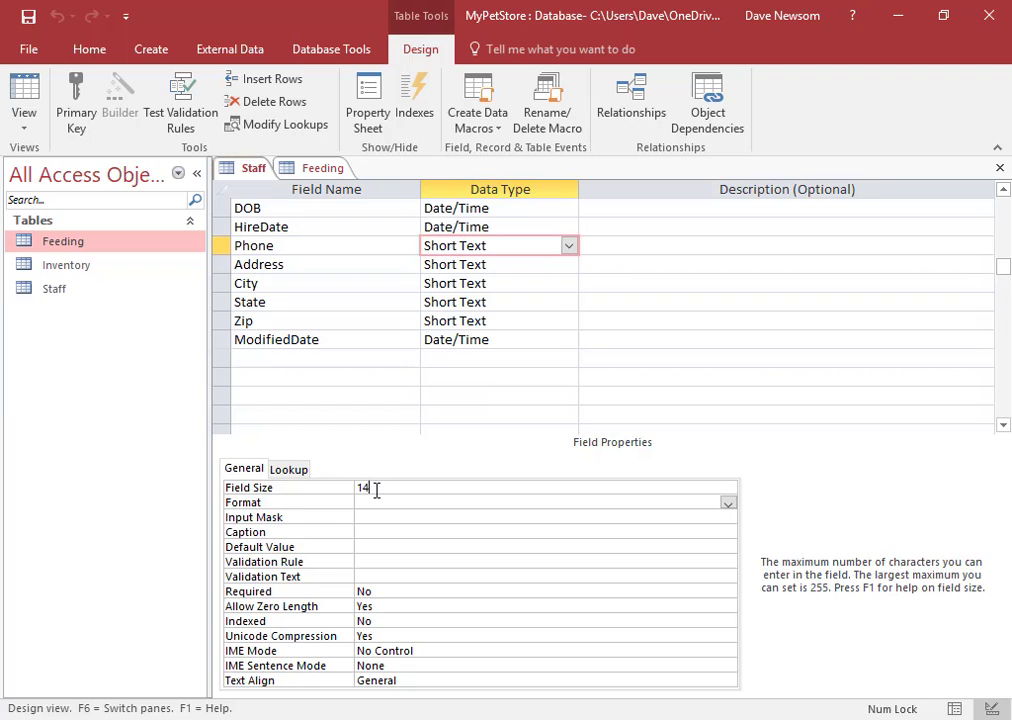
key("BackSpace")
type("0")
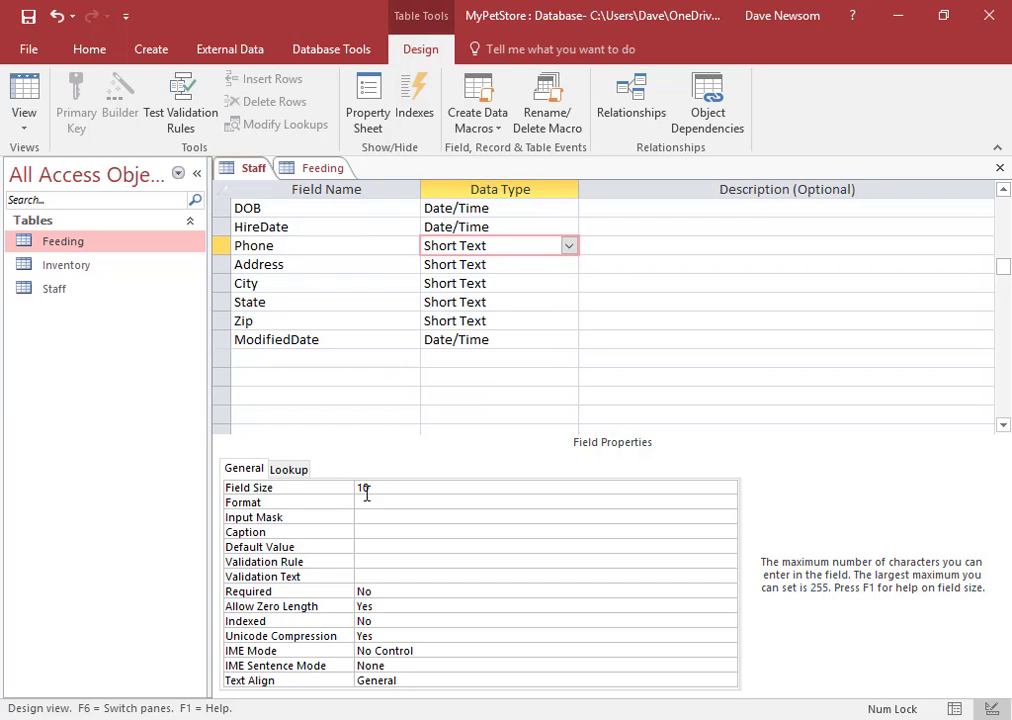
left_click(377, 501)
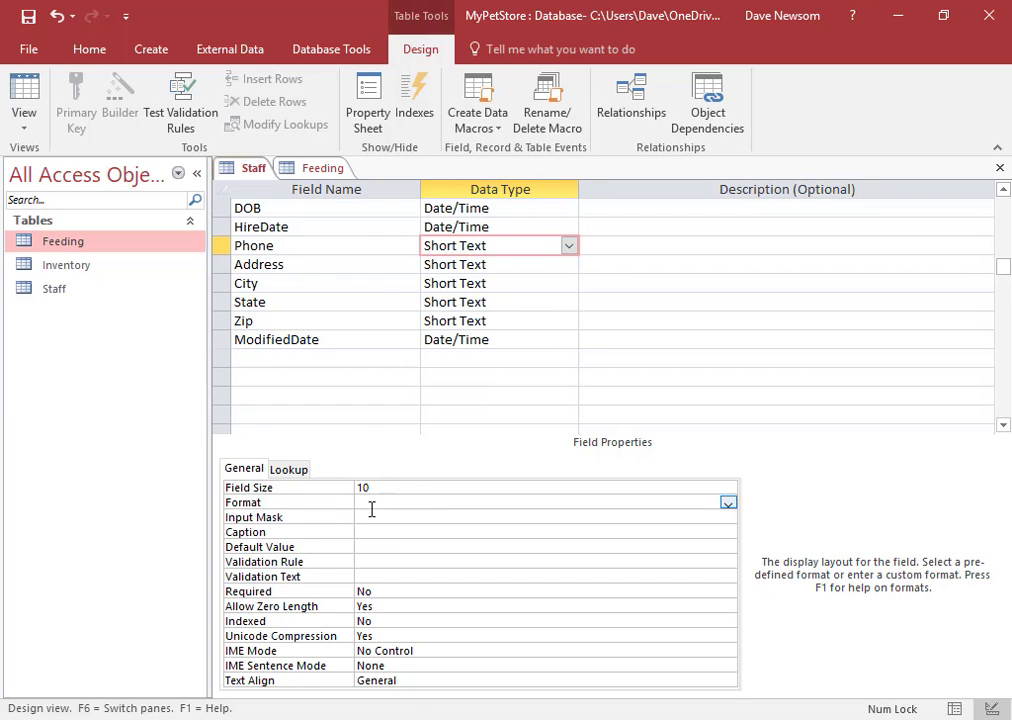
left_click(372, 517)
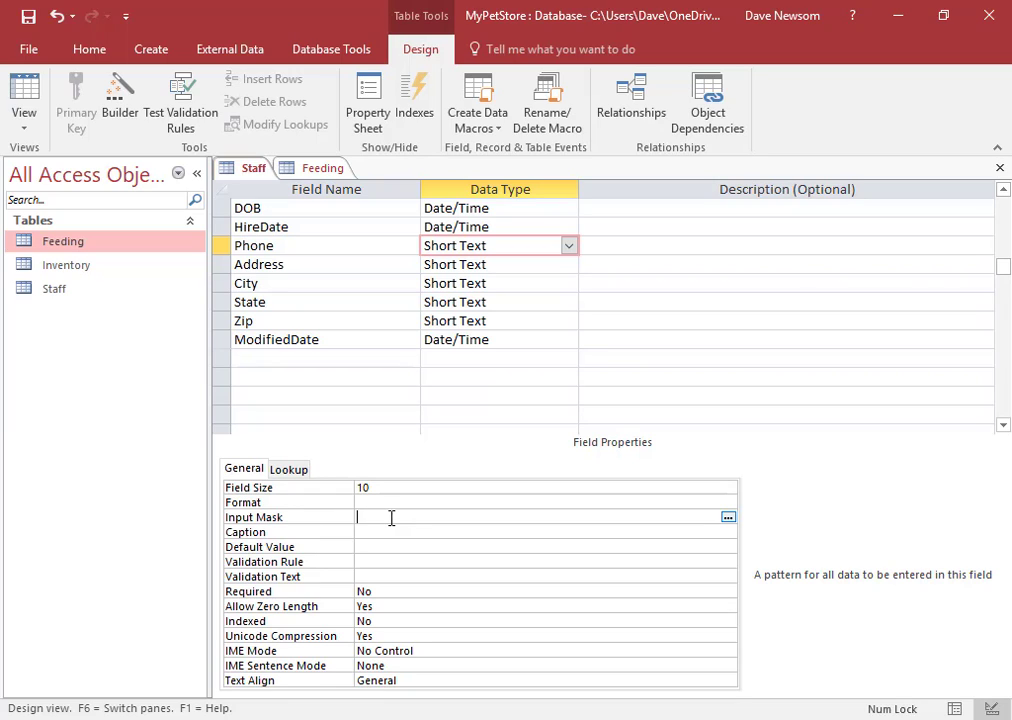
Enter ###-###-#### as the Phone field's input mask, stored as ###\-###\-####
type("###-####-####")
key("Return")
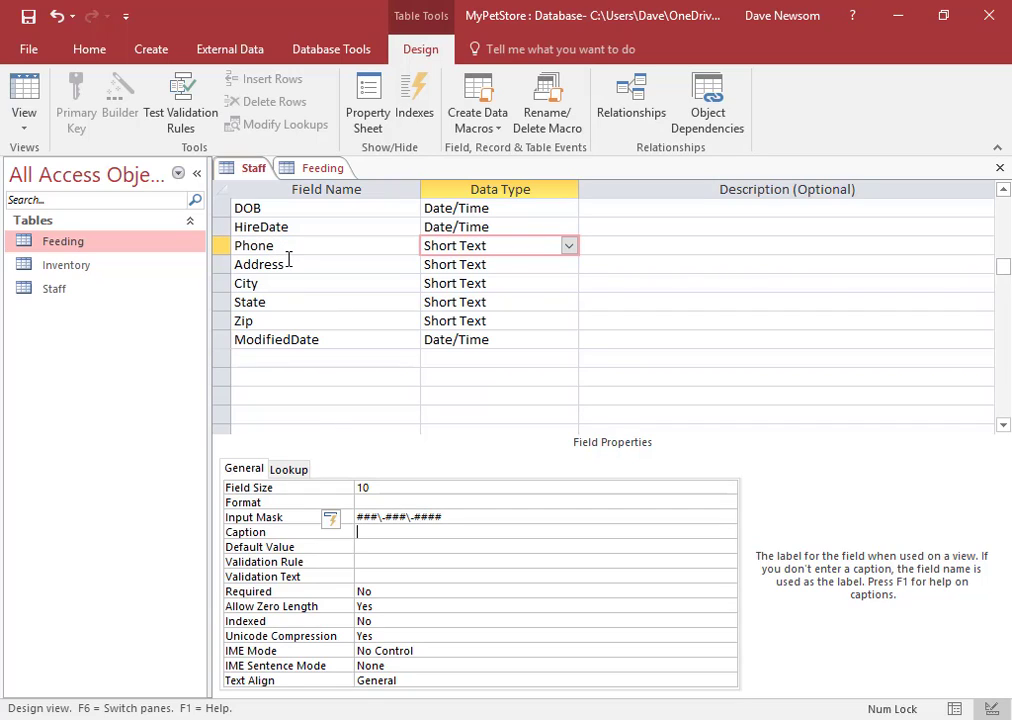
left_click(323, 339)
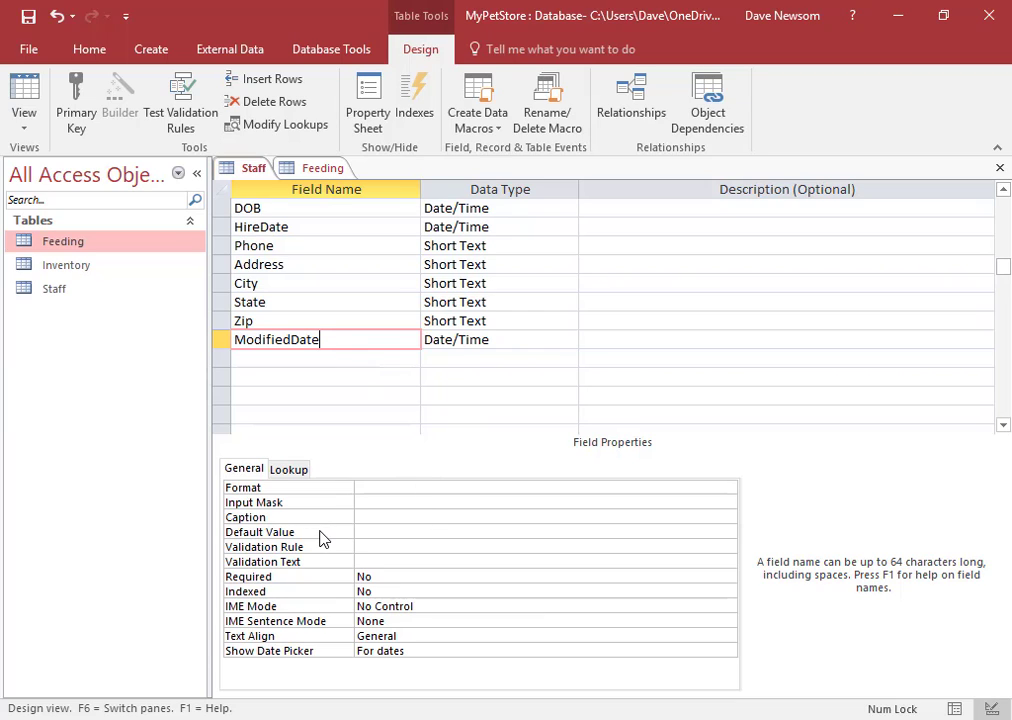
Set the ModifiedDate field's Default Value property to Date()
left_click(372, 533)
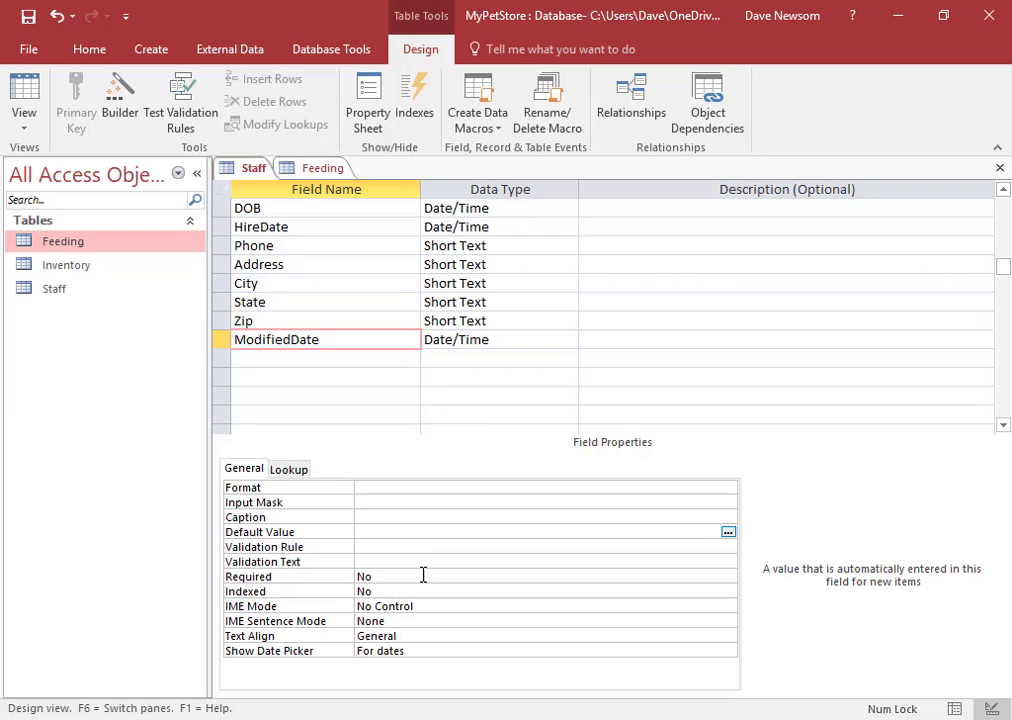
type("Date()")
key("Return")
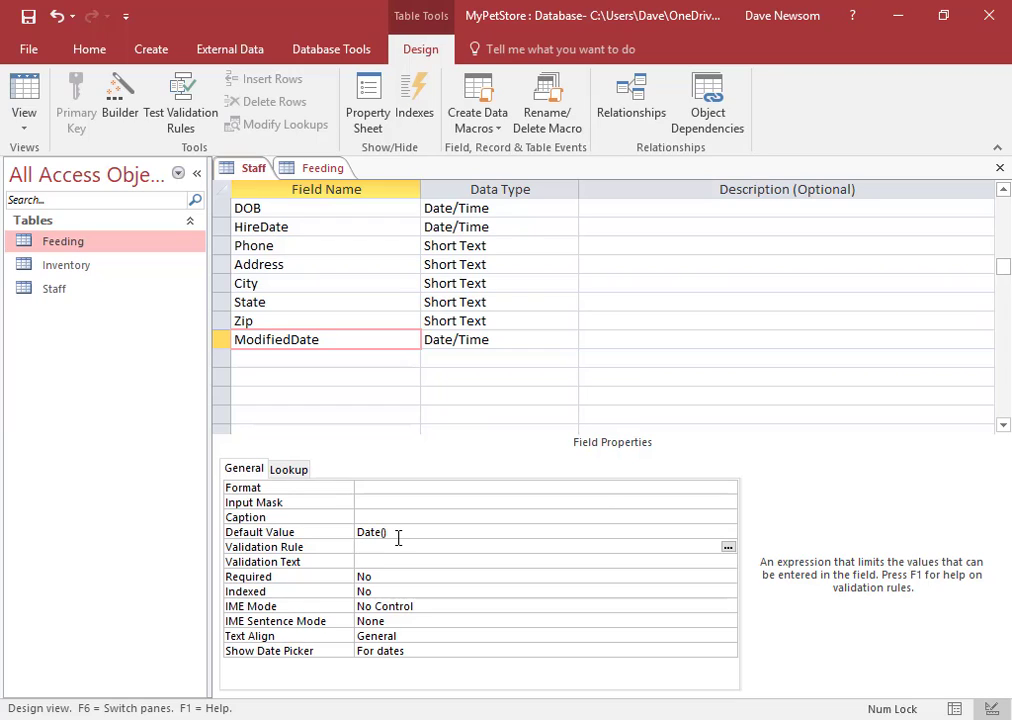
Save the Staff design, accepting the data-loss warning, and return to Datasheet View at ModifiedDate
left_click(28, 18)
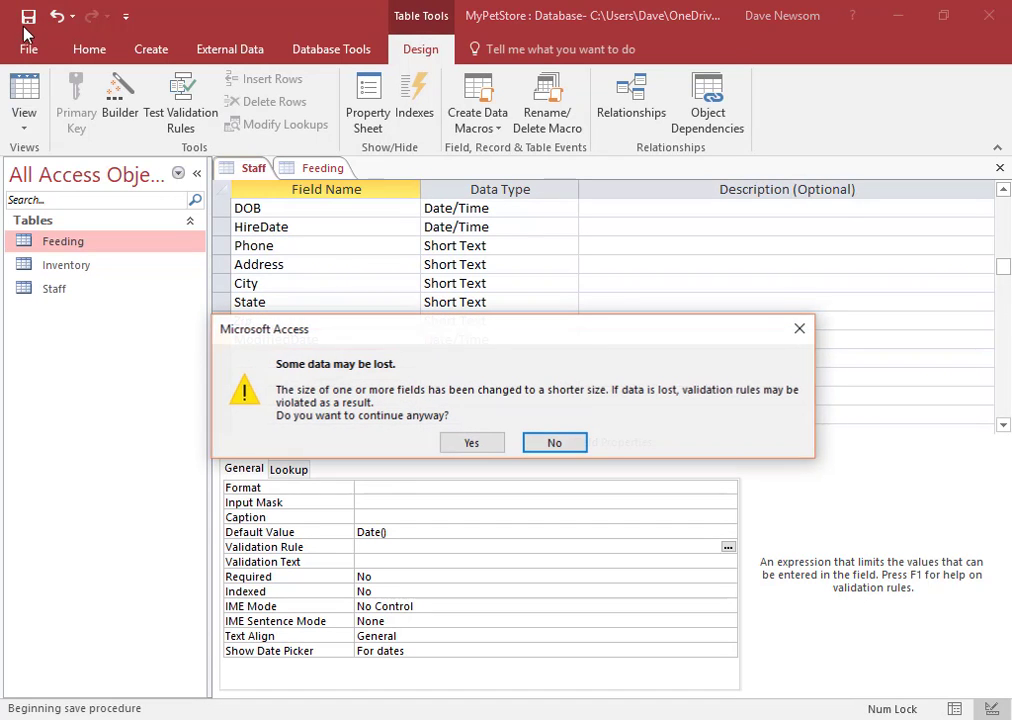
left_click(470, 442)
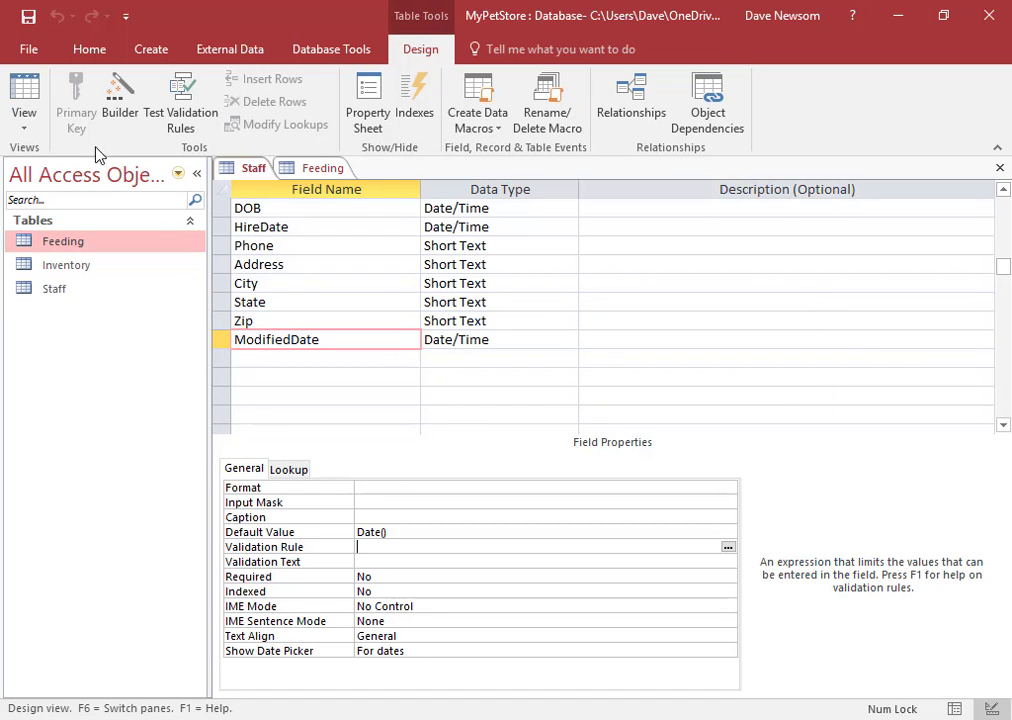
left_click(24, 92)
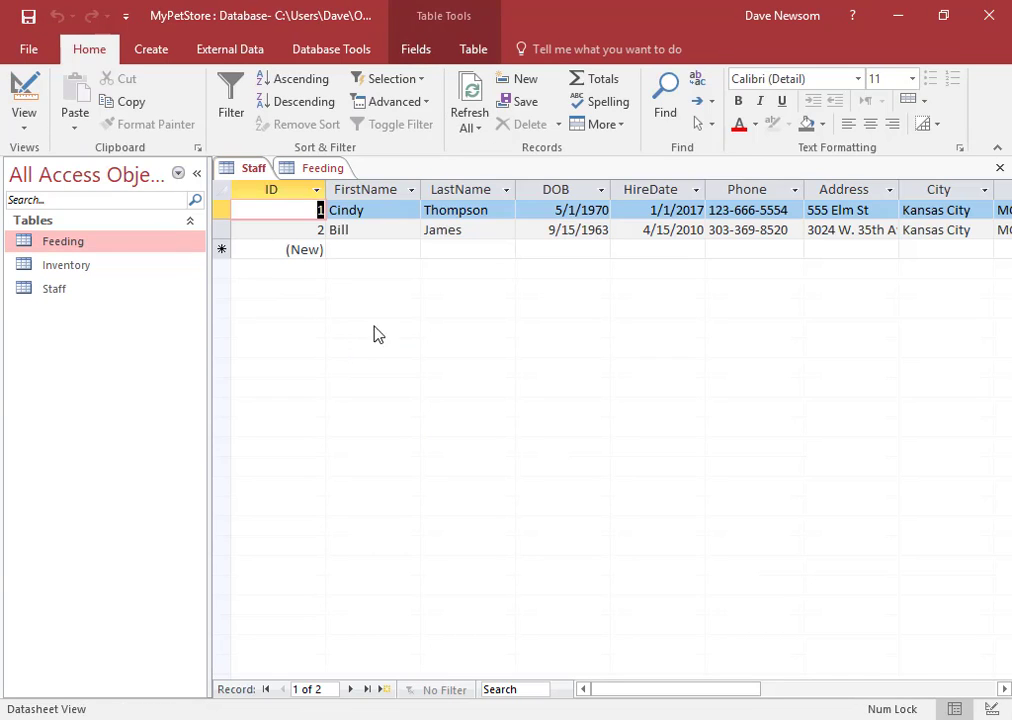
left_click(377, 229)
key("Tab")
key("Tab")
key("Tab")
key("Tab")
key("Tab")
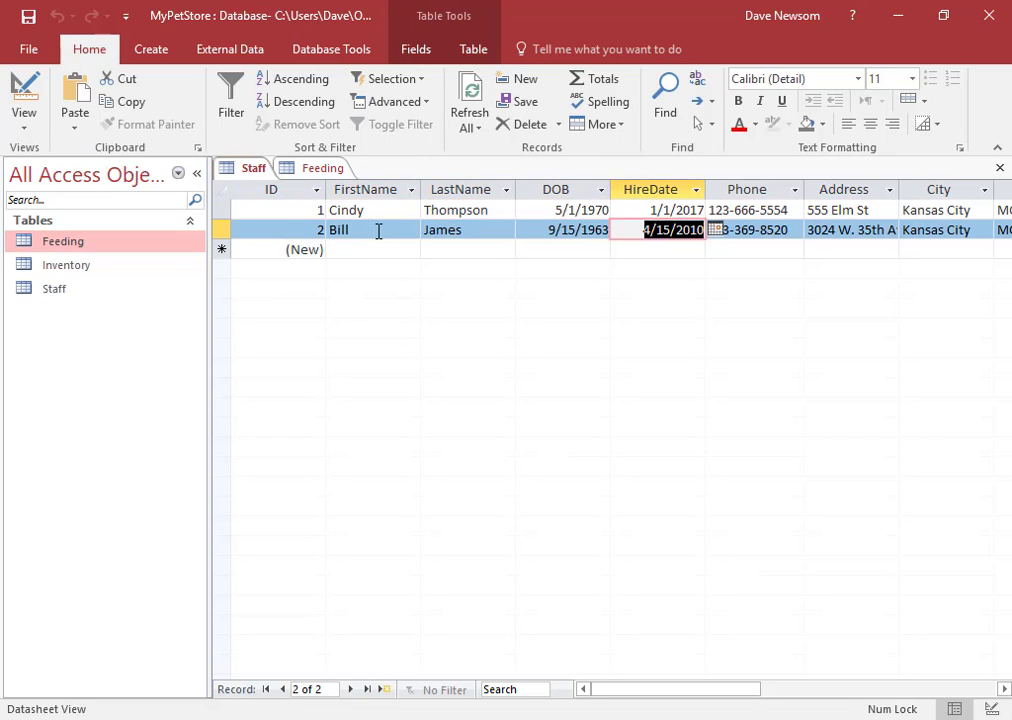
key("Tab")
key("Tab")
key("Tab")
key("Tab")
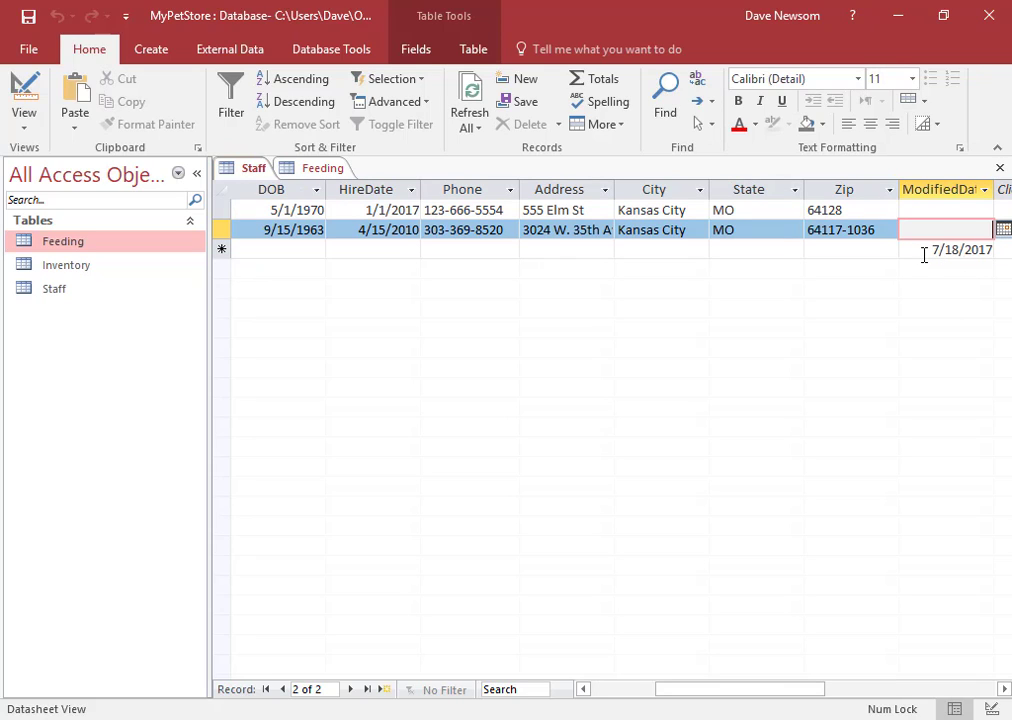
Enter 7/18 as the ModifiedDate for the first and second Staff records
key("Up")
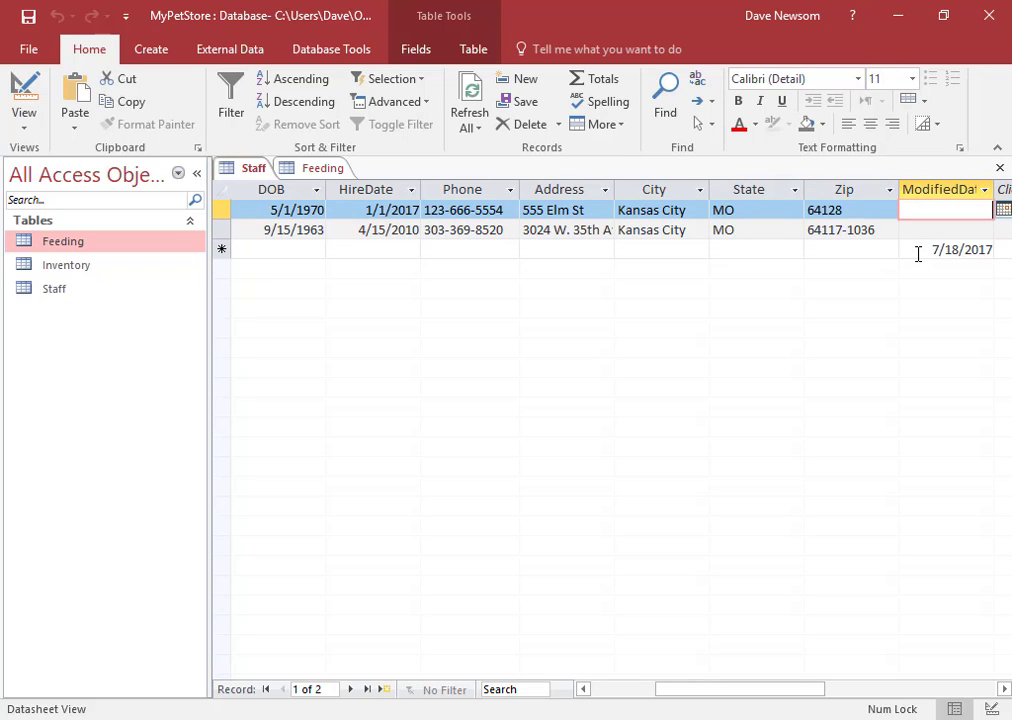
type("7/18")
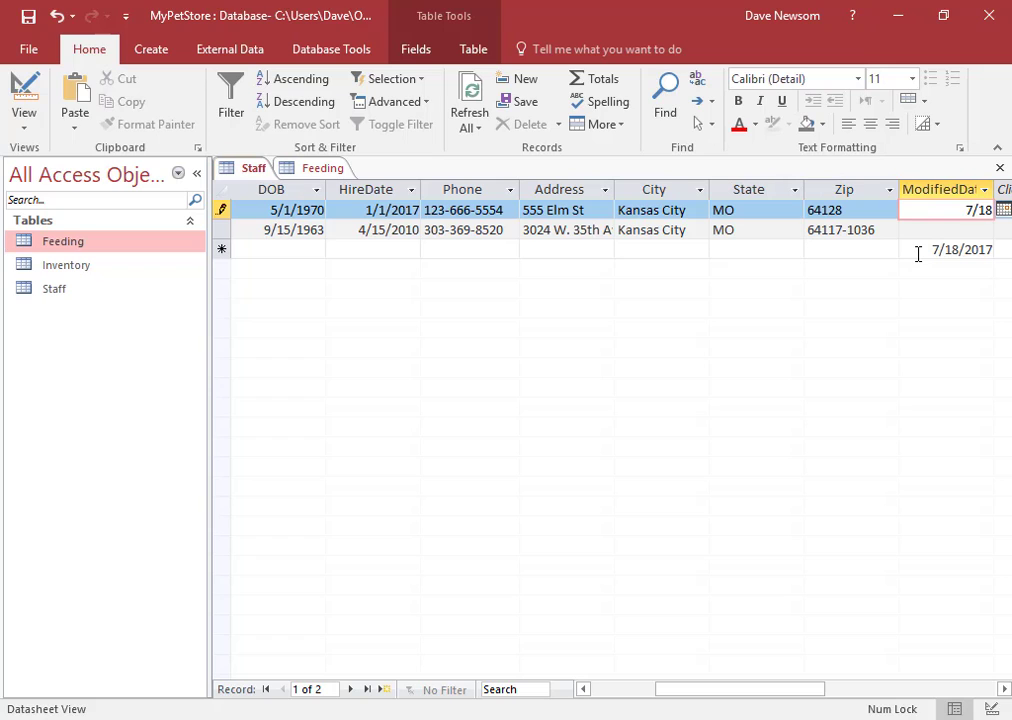
key("Down")
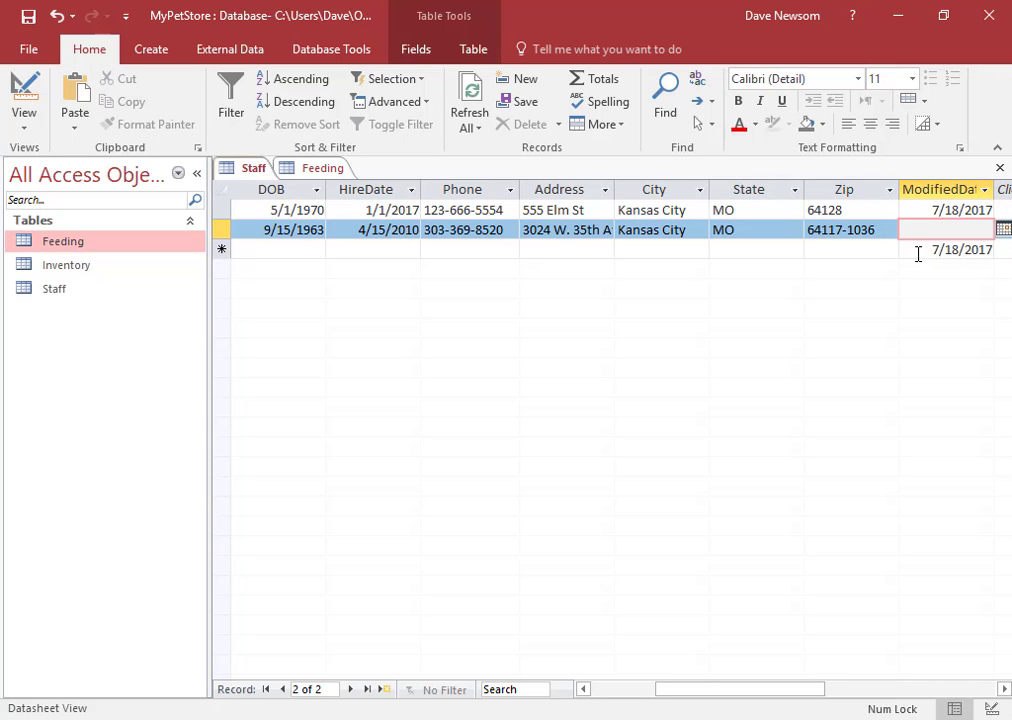
type("7/18")
key("Tab")
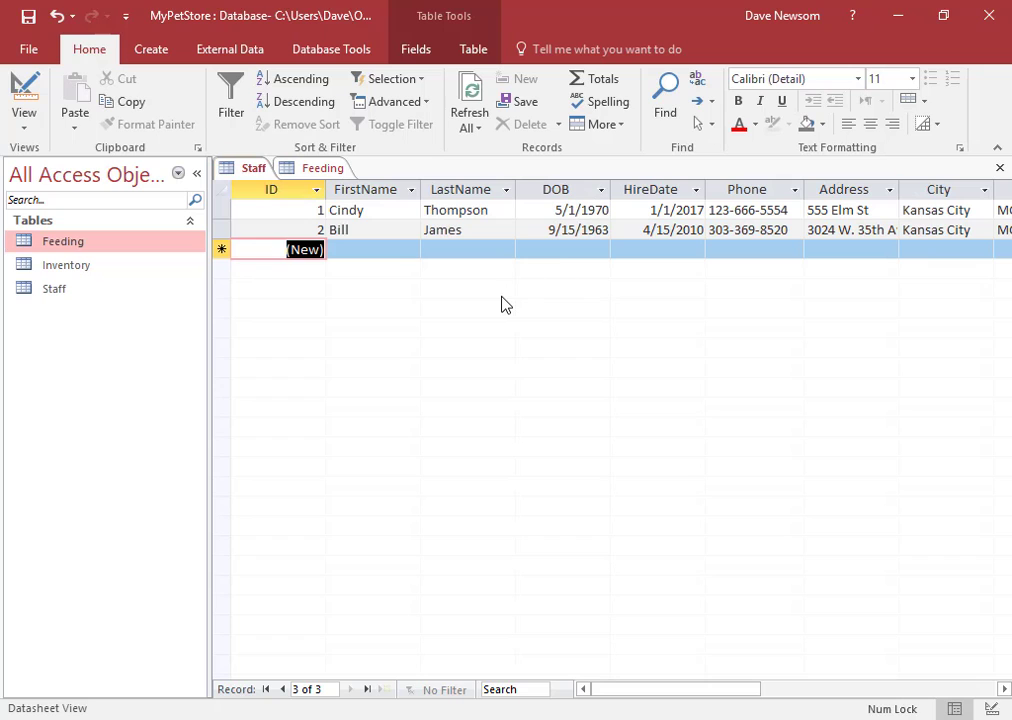
key("Tab")
left_click_drag(730, 690, 815, 690)
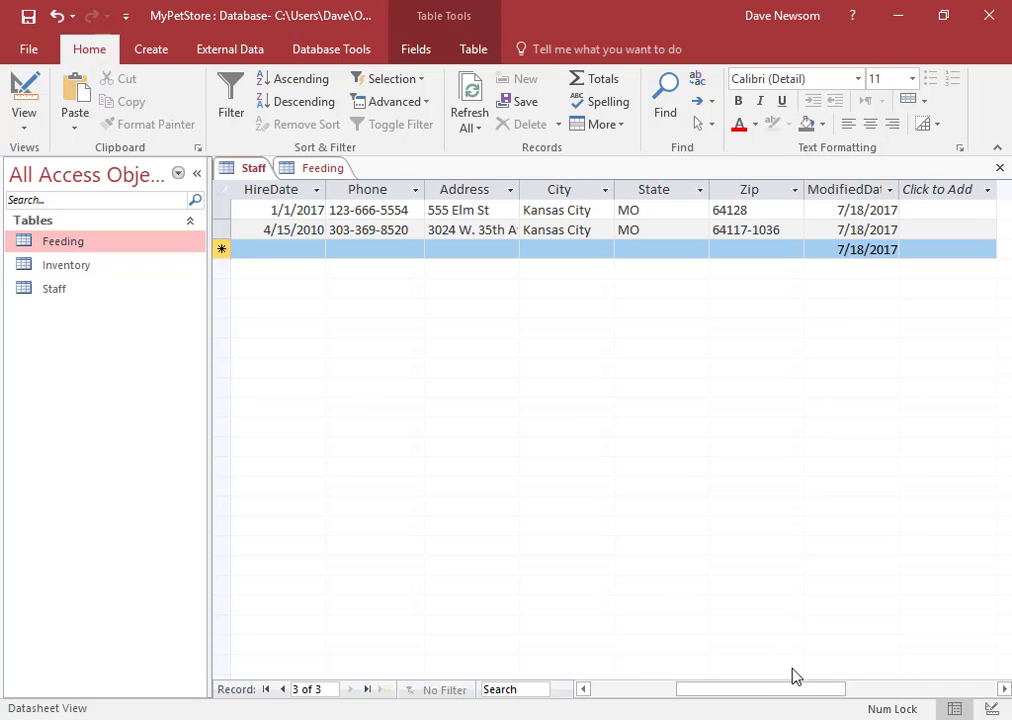
left_click_drag(795, 693, 760, 693)
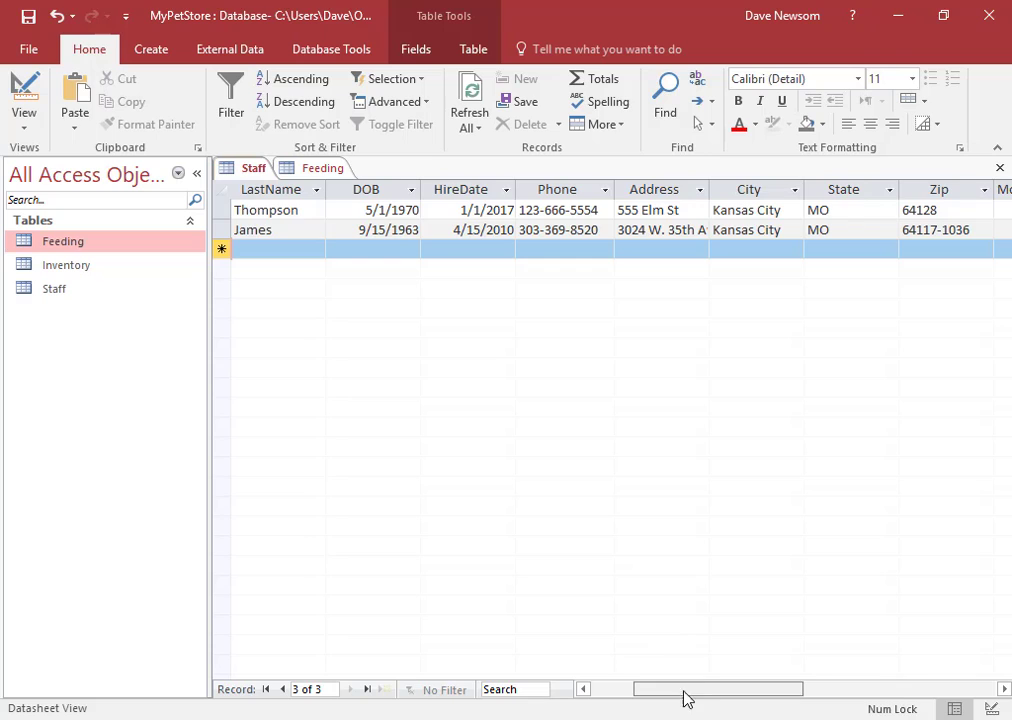
left_click_drag(684, 690, 648, 704)
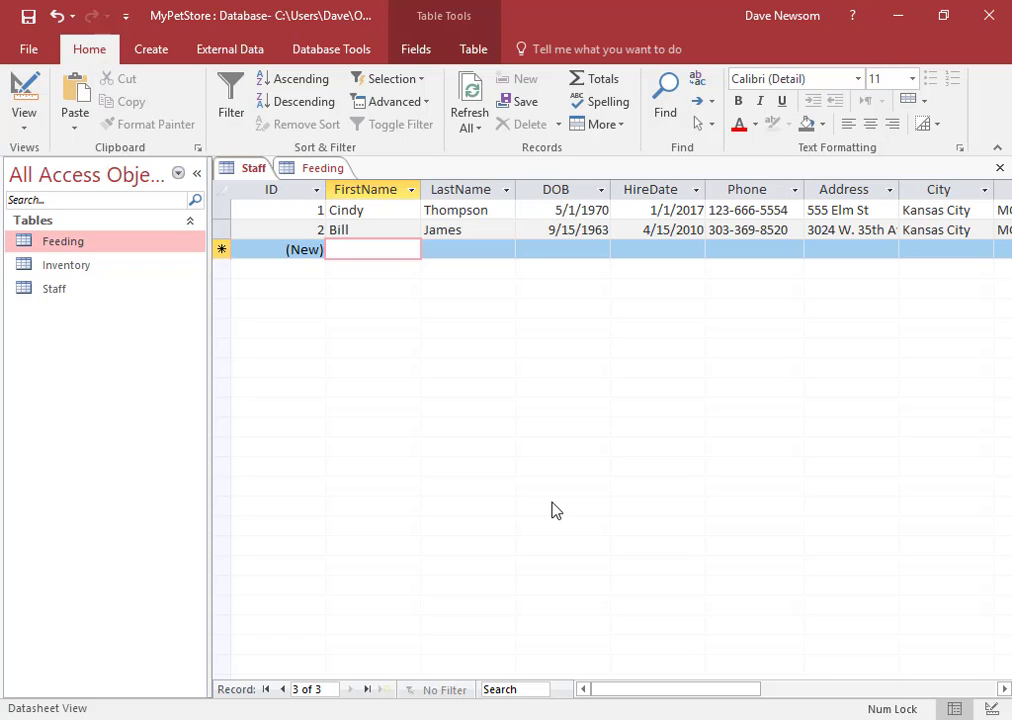
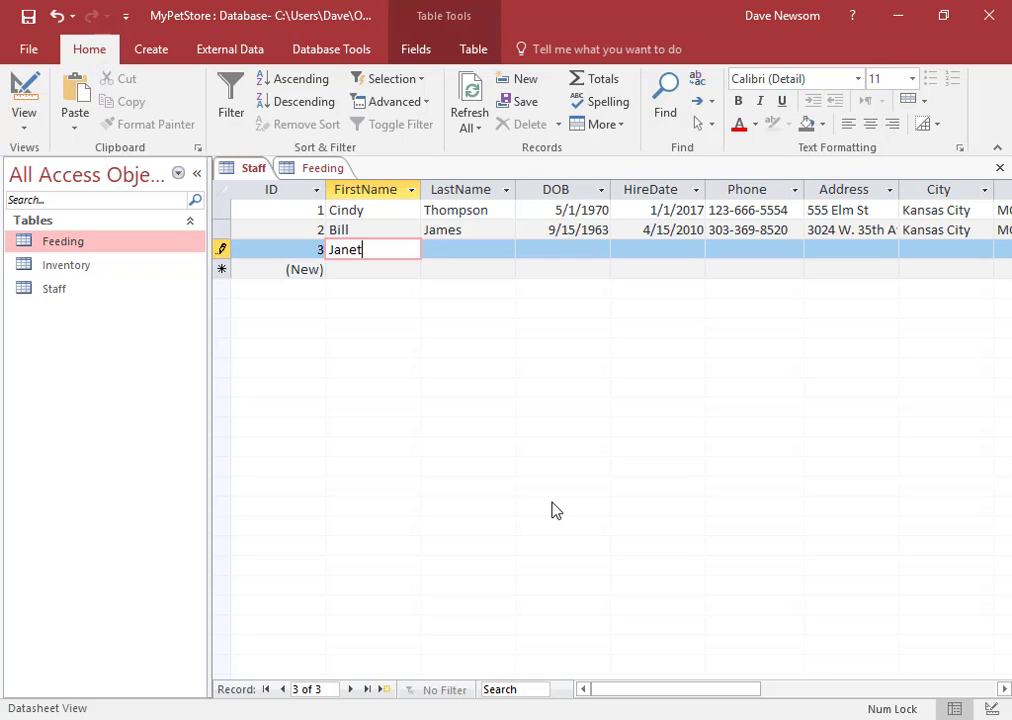
Enter the new staff member's first and last name, birth date 10/31/1975, hire date 7/18/2017 and phone number
key("Tab")
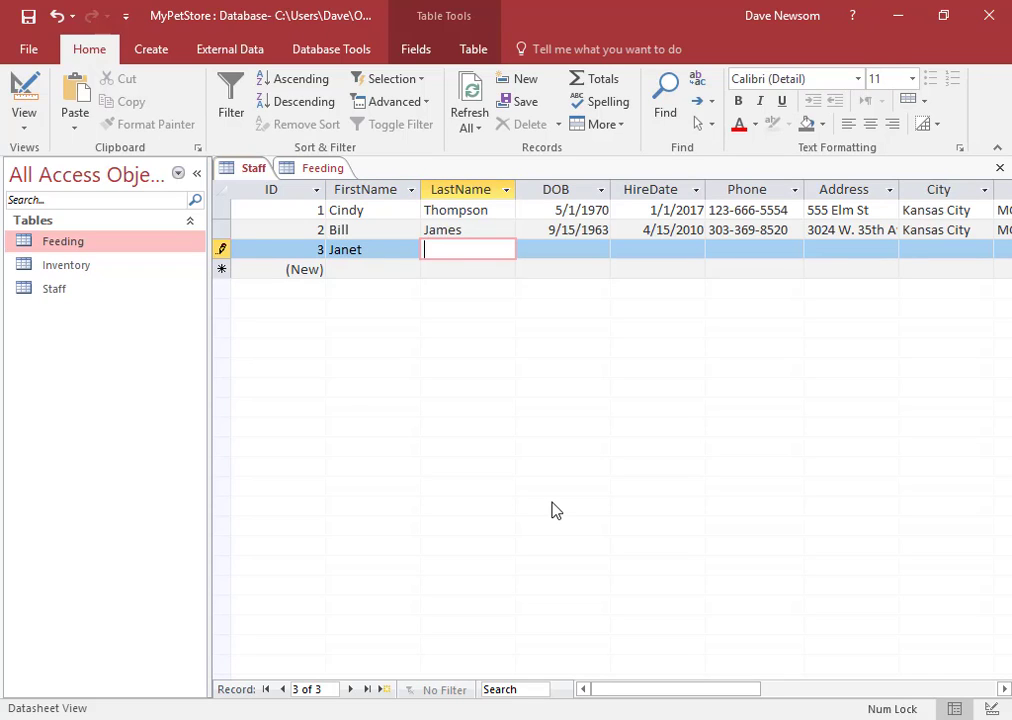
key("Tab")
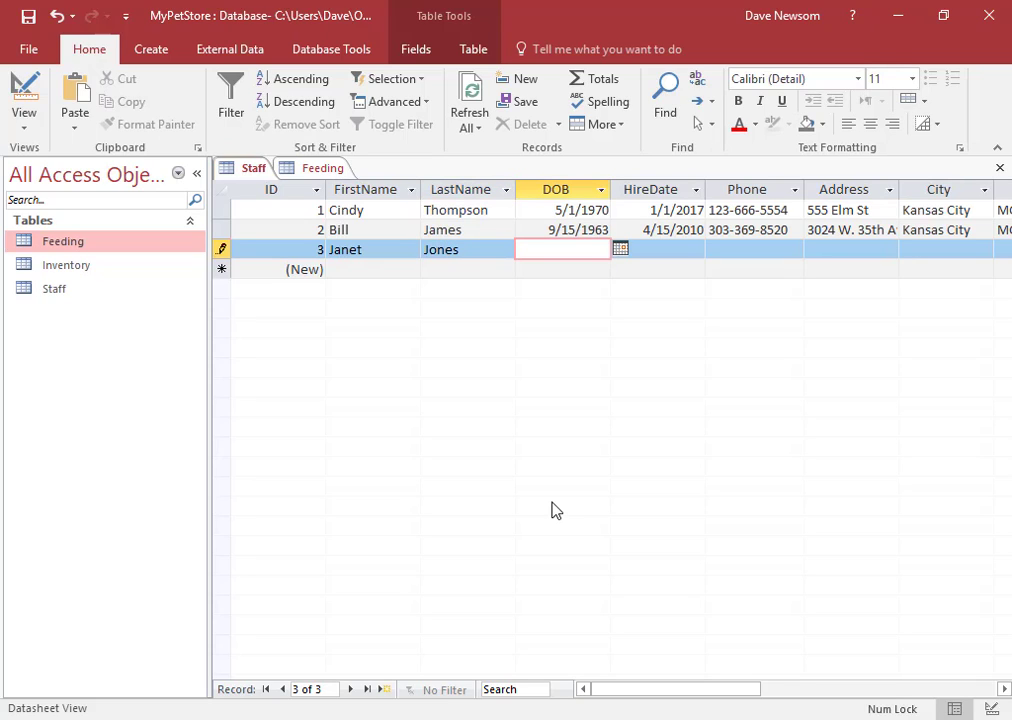
type("10/31/1975")
key("Tab")
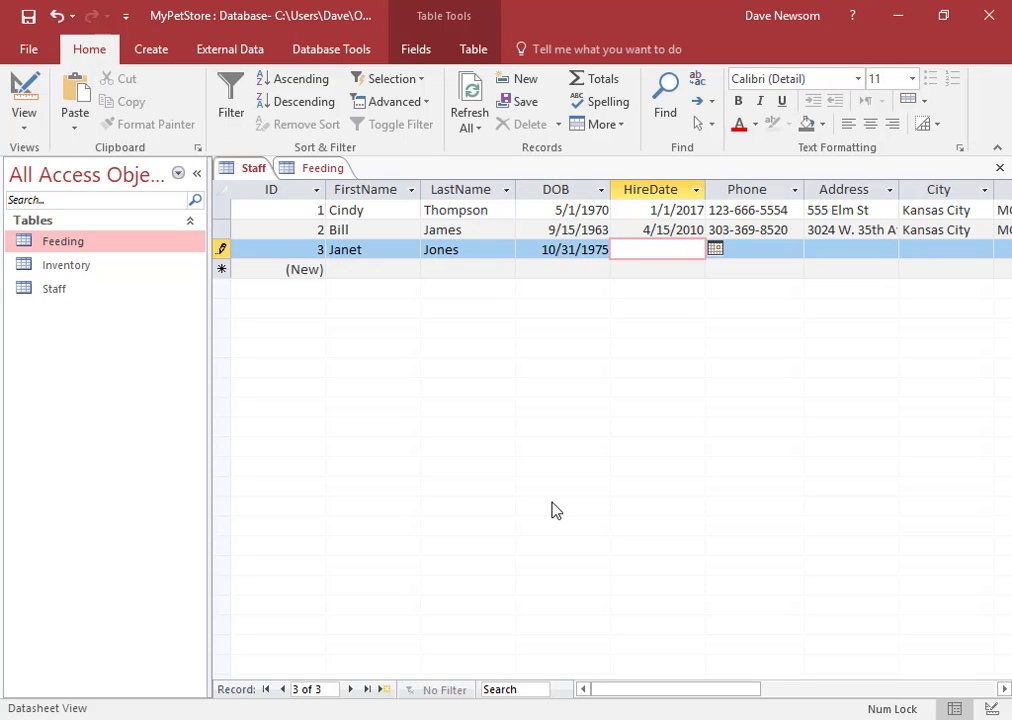
type("7/18")
type("/2017")
key("Tab")
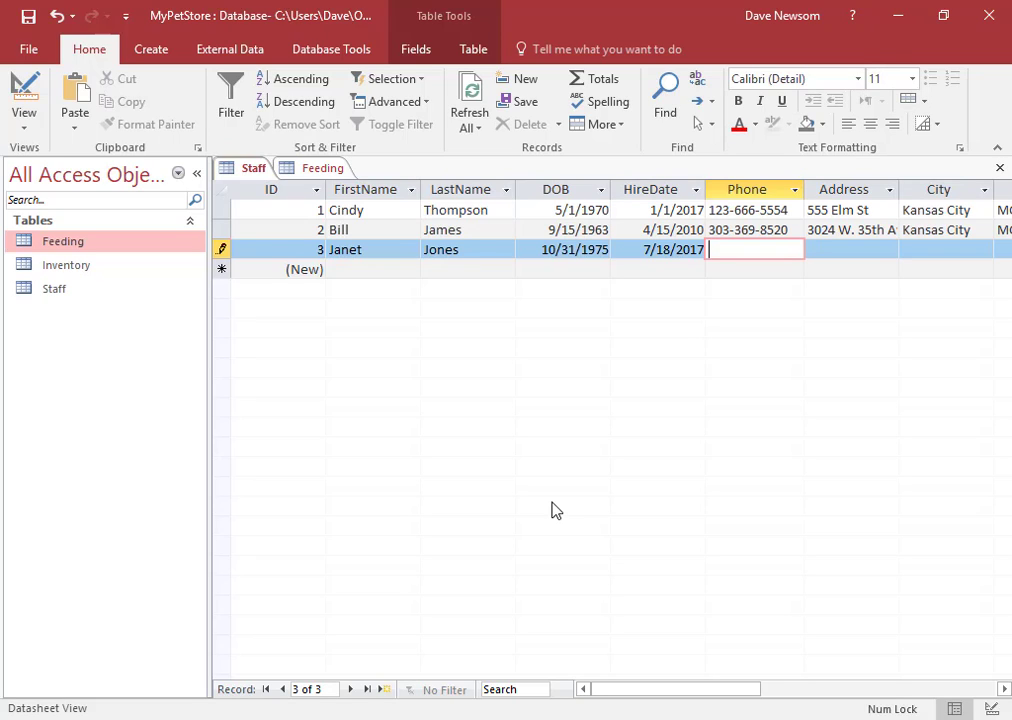
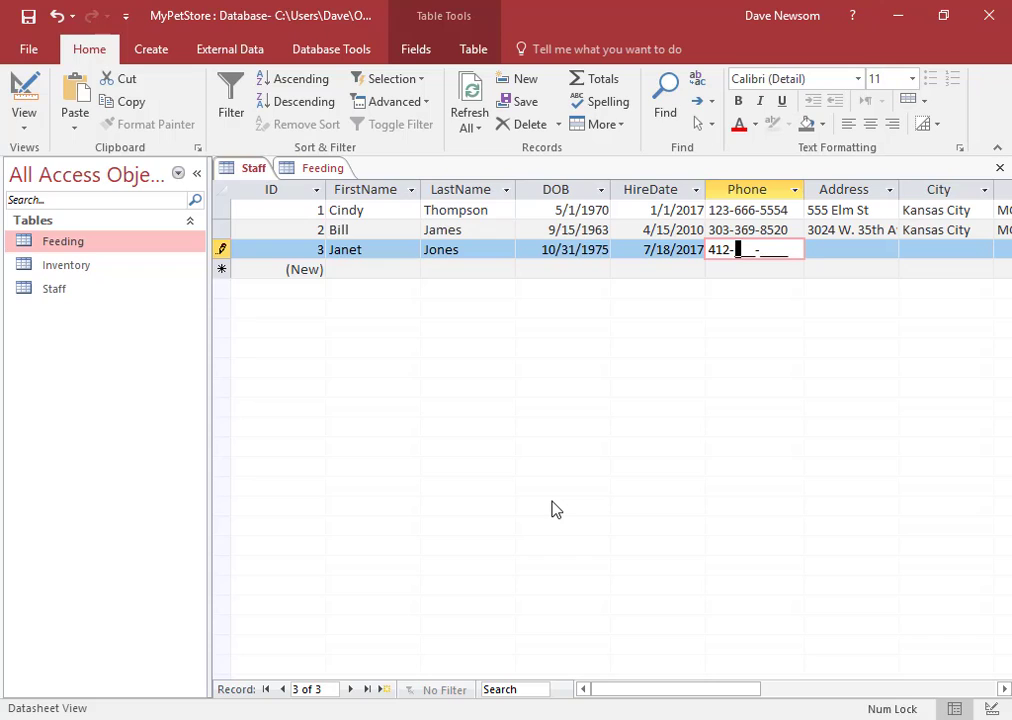
key("Tab")
key("Tab")
key("Tab")
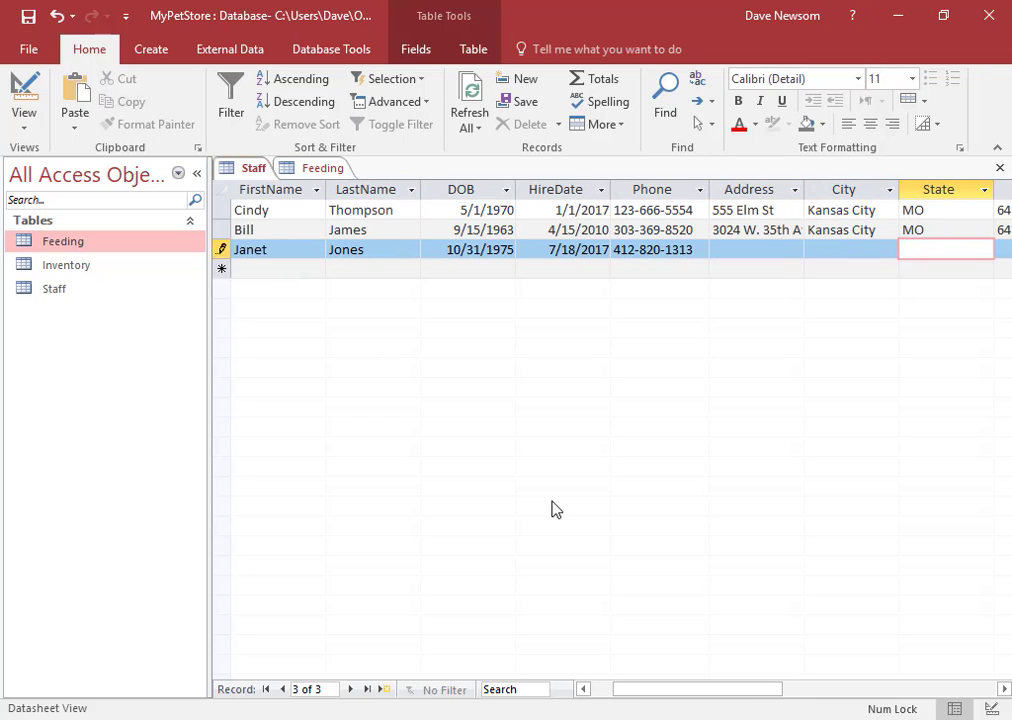
Commit the third record and confirm its ModifiedDate auto-filled as 7/18/2017
key("Tab")
key("Tab")
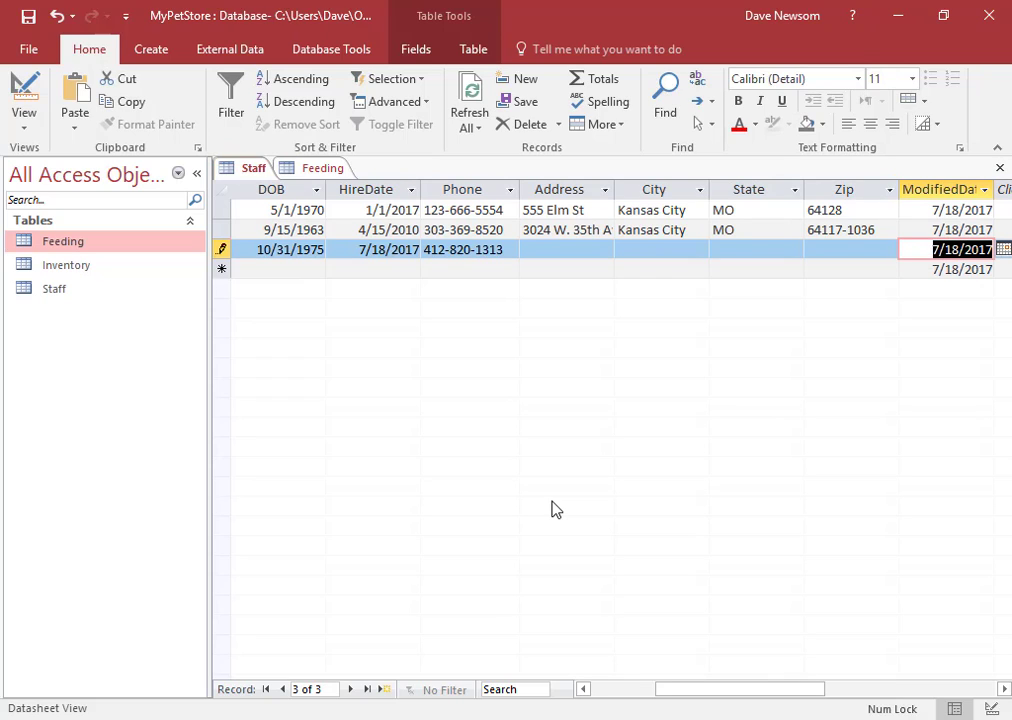
key("shift+Tab")
key("Tab")
key("shift+Tab")
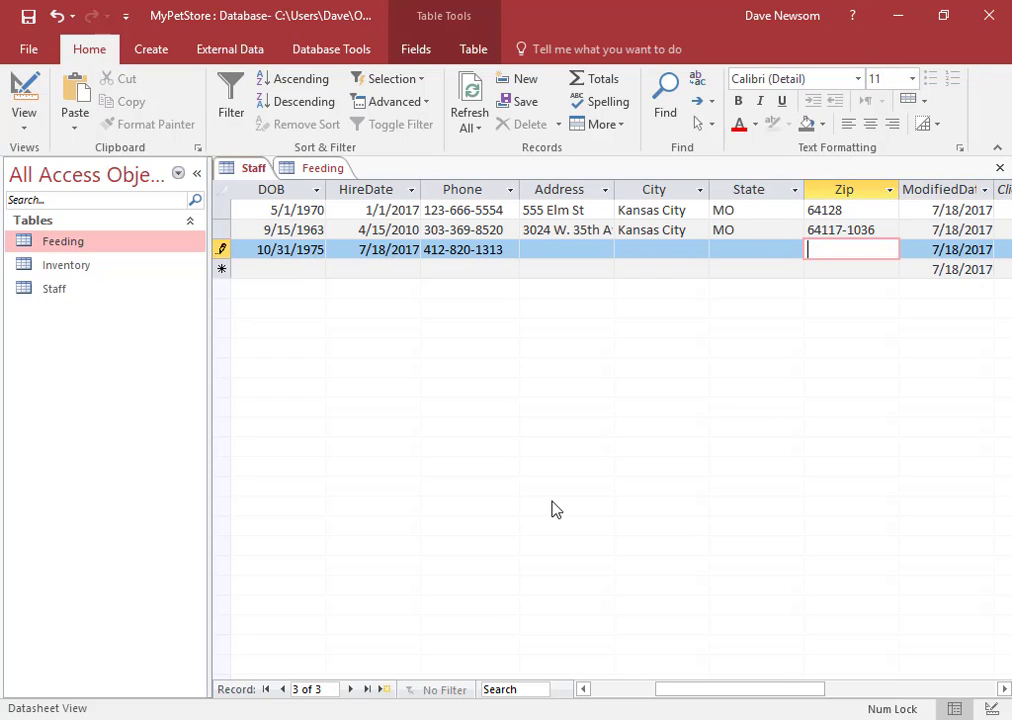
key("Tab")
key("Tab")
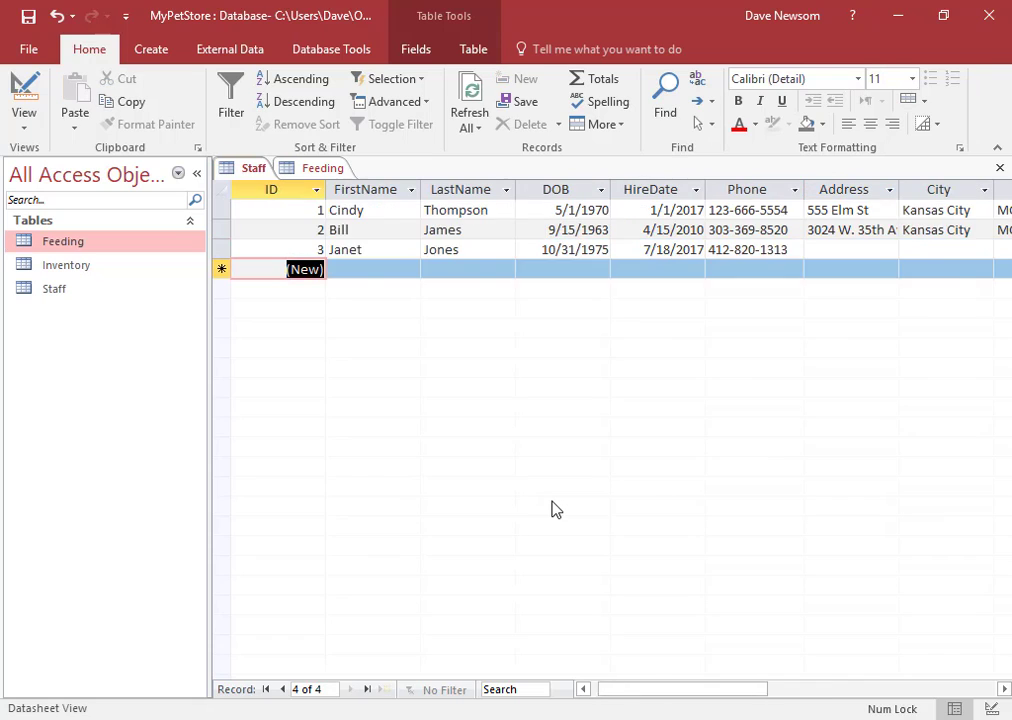
key("shift+Tab")
key("shift+Tab")
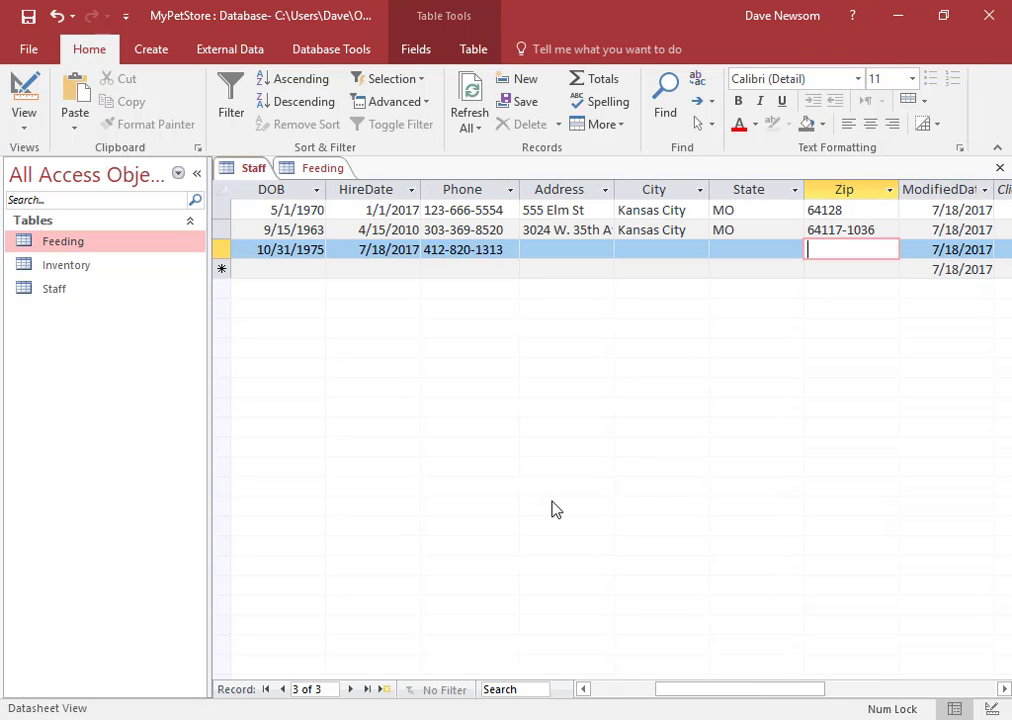
key("shift+Tab")
key("shift+Tab")
key("shift+Tab")
key("shift+Tab")
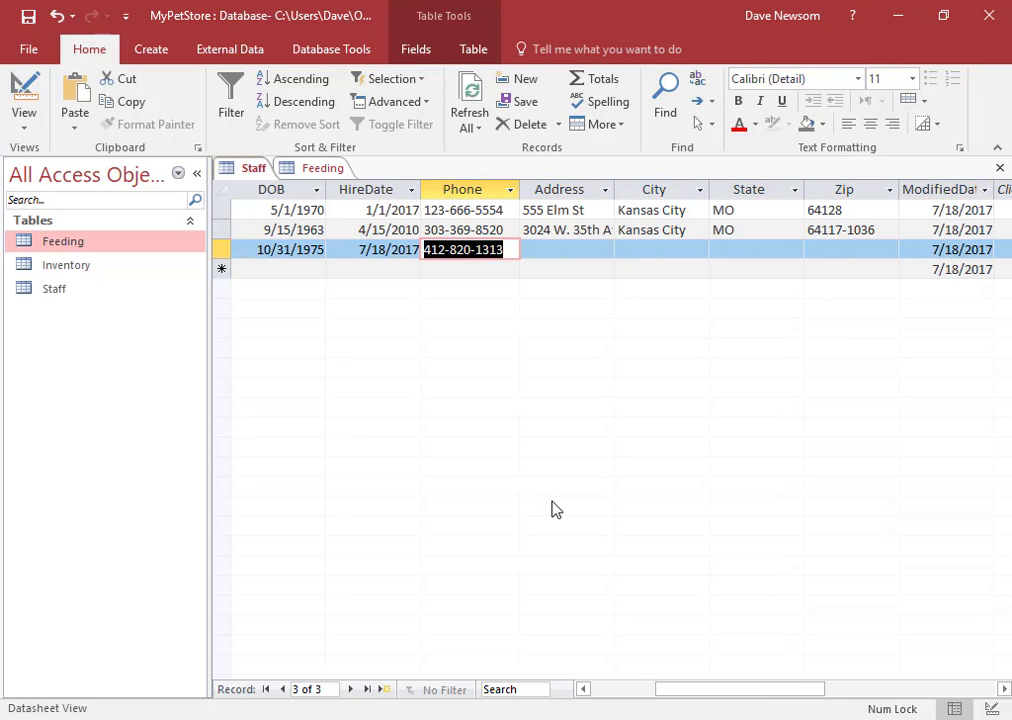